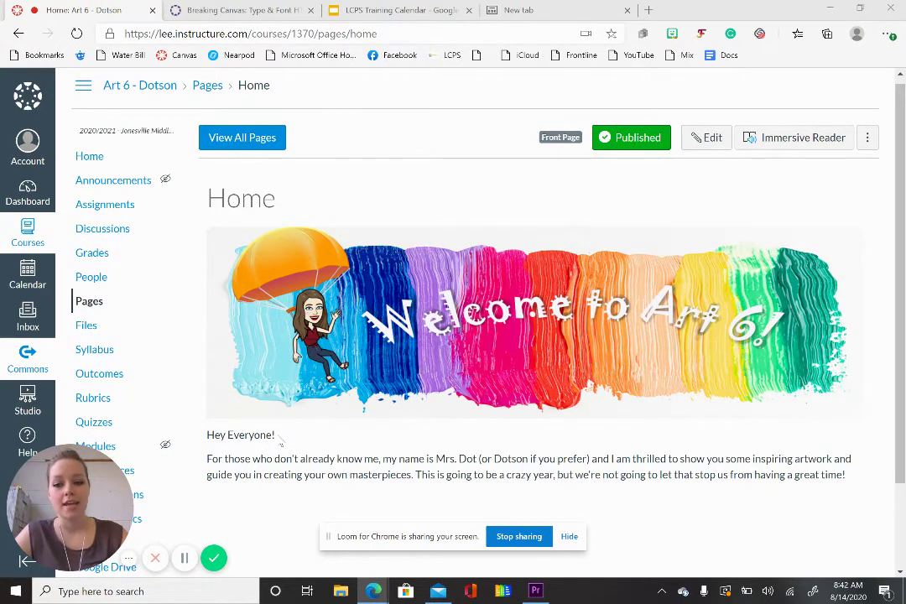
Step: Open the Art 6 Home page in edit mode and select, then deselect, the welcome text
{"action": "left_click_drag", "start_coordinate": [283, 437], "coordinate": [204, 434]}
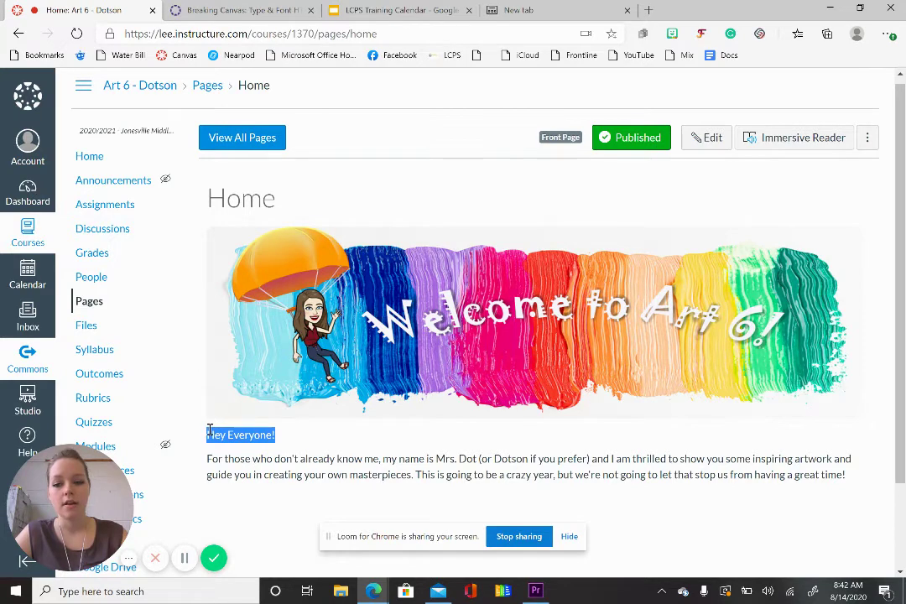
{"action": "left_click", "coordinate": [331, 443]}
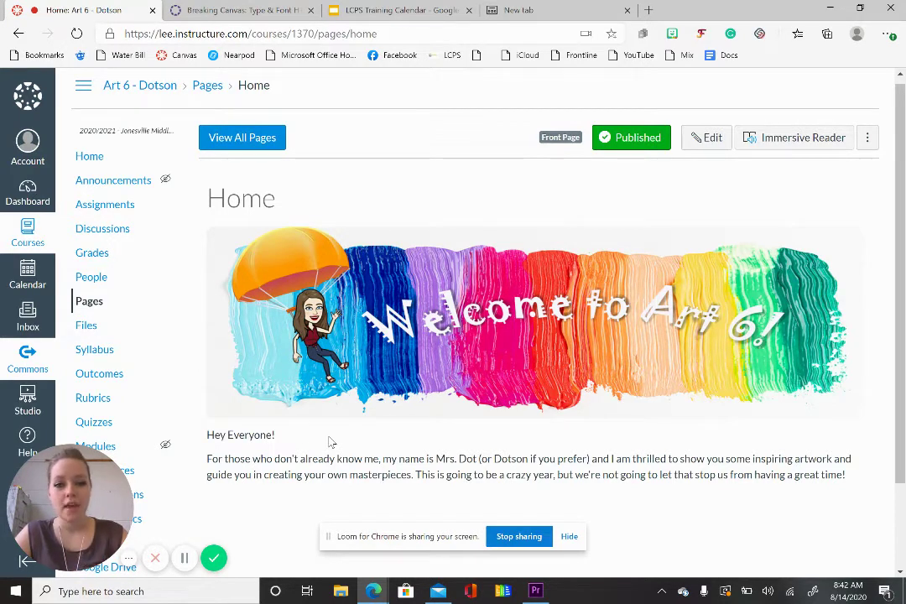
{"action": "left_click", "coordinate": [712, 140]}
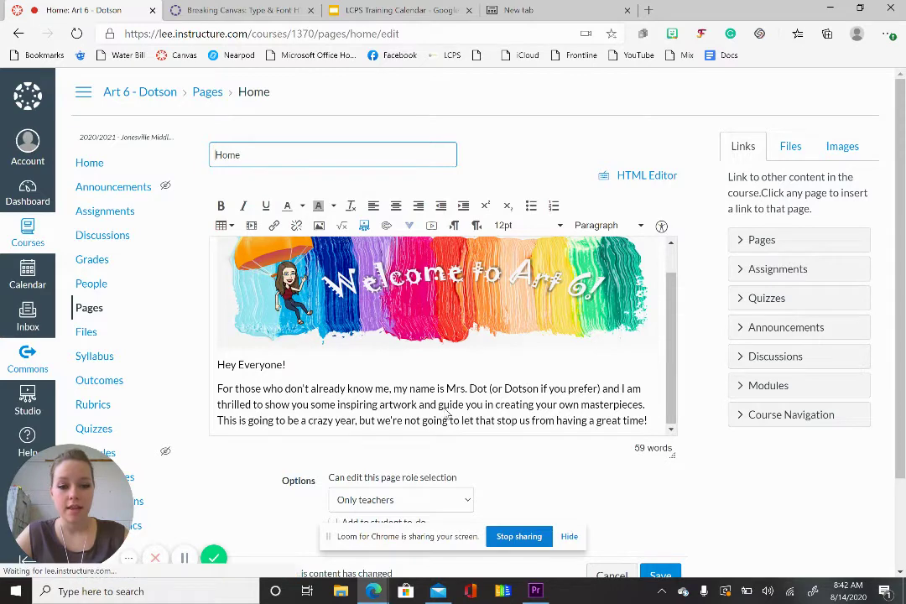
{"action": "left_click_drag", "start_coordinate": [647, 421], "coordinate": [219, 366]}
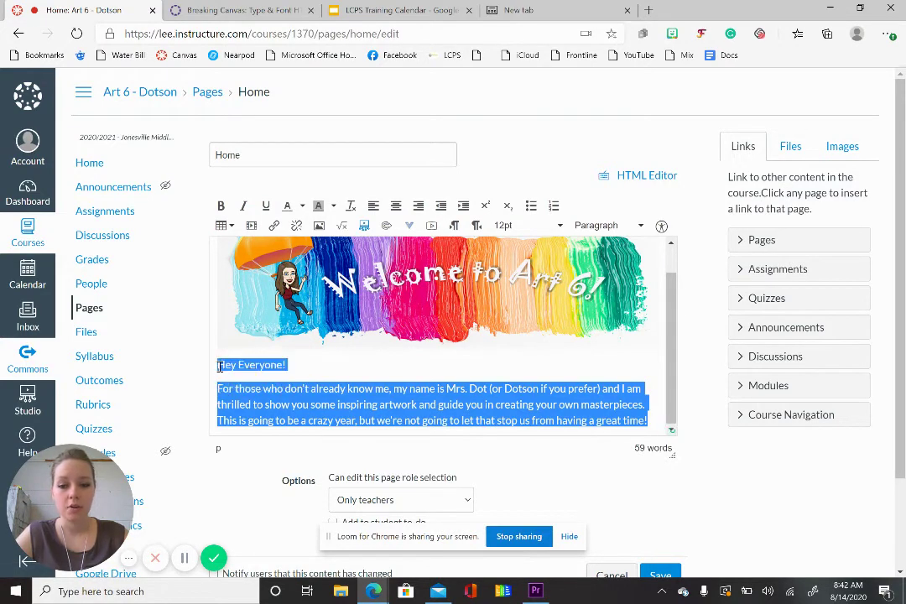
{"action": "left_click", "coordinate": [299, 368]}
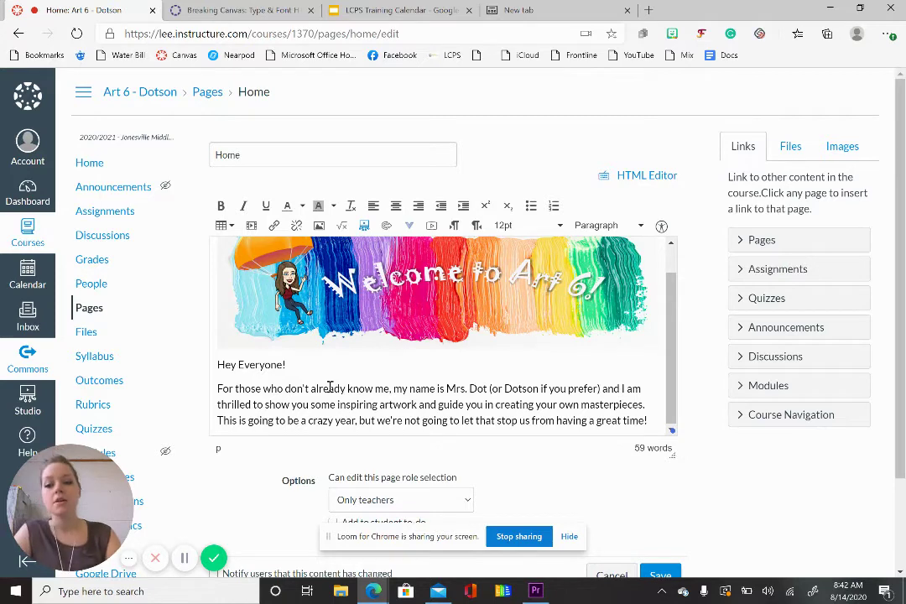
Step: Search Windows for 'font' and open the Broadway font's details in Font settings
{"action": "left_click", "coordinate": [130, 591]}
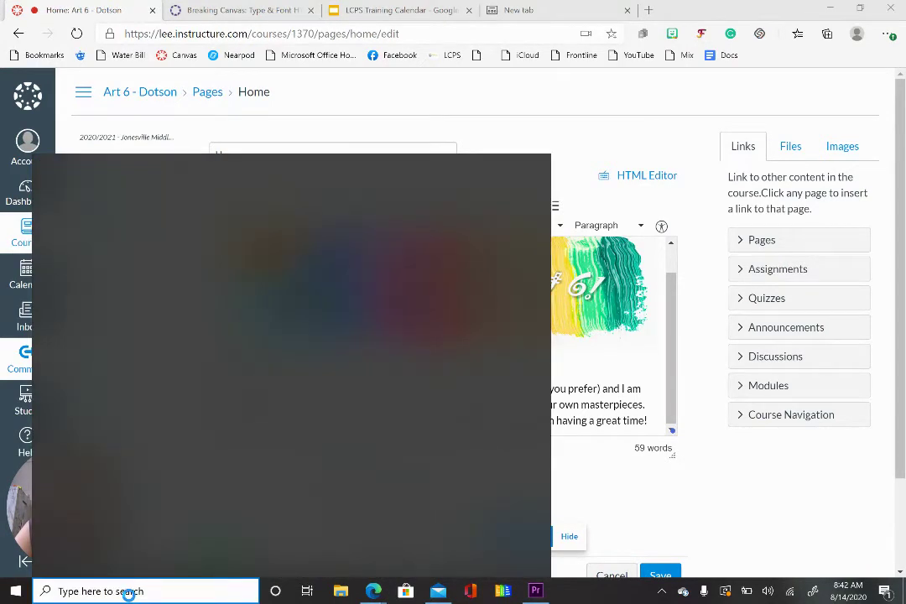
{"action": "type", "text": "font"}
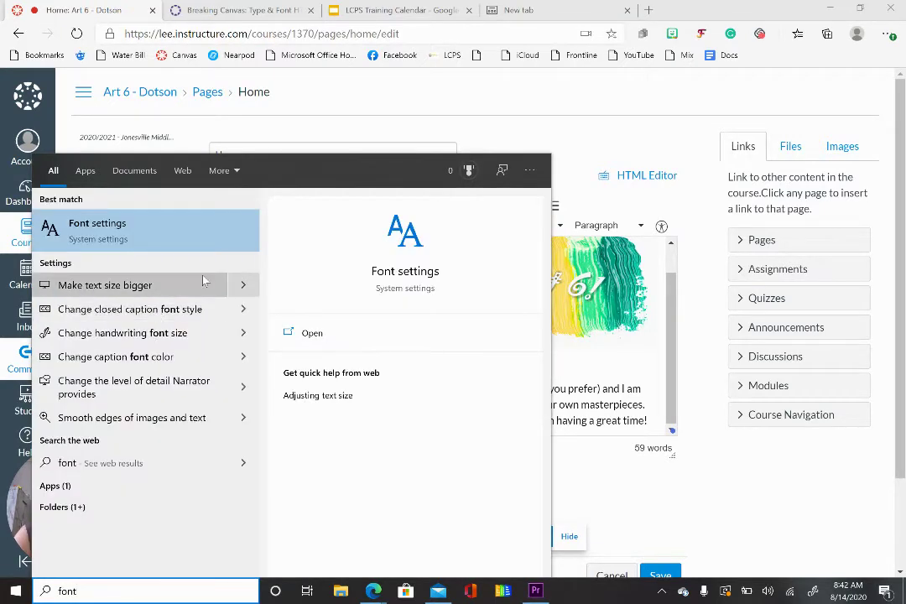
{"action": "left_click", "coordinate": [177, 235]}
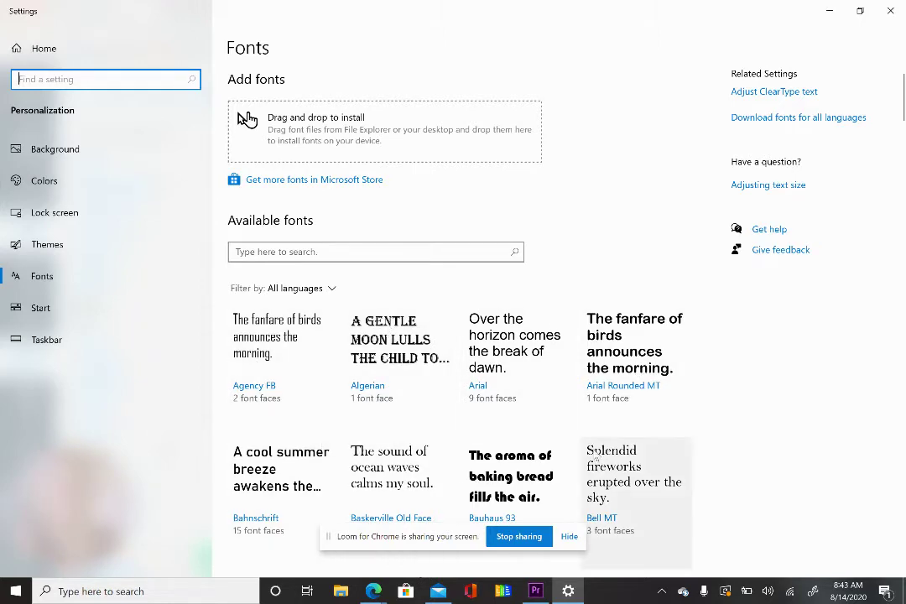
{"action": "scroll", "coordinate": [605, 380], "scroll_direction": "down", "scroll_amount": 3}
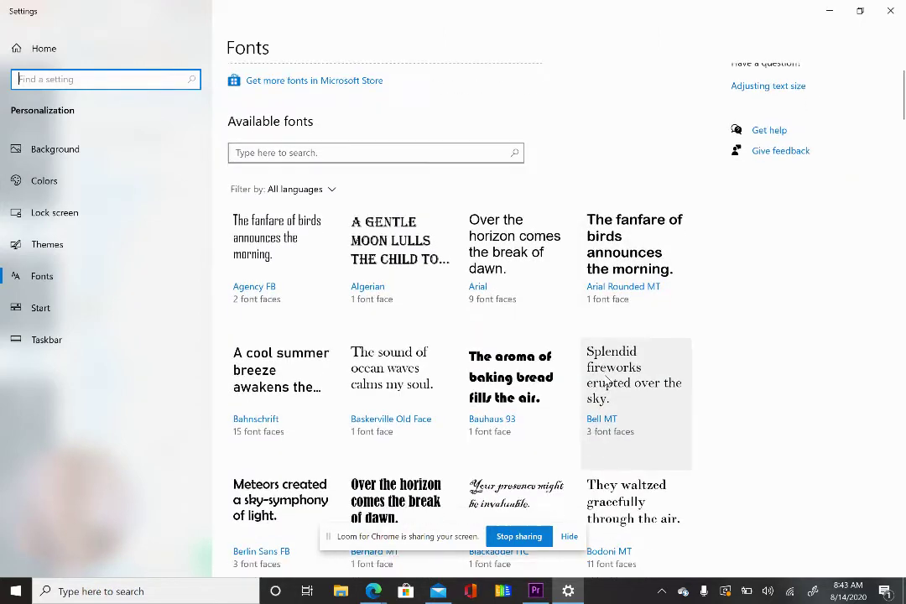
{"action": "scroll", "coordinate": [606, 379], "scroll_direction": "down", "scroll_amount": 5}
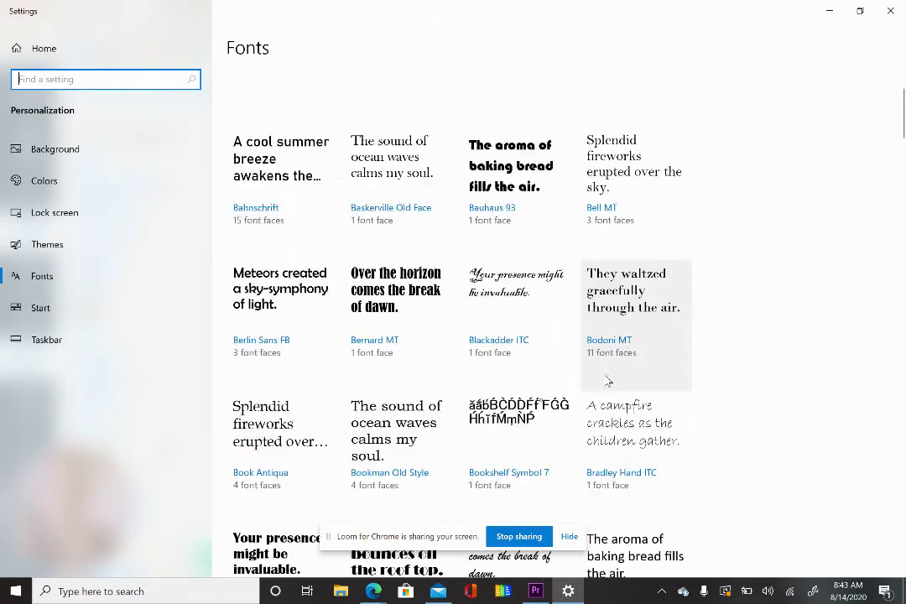
{"action": "scroll", "coordinate": [607, 380], "scroll_direction": "down", "scroll_amount": 2}
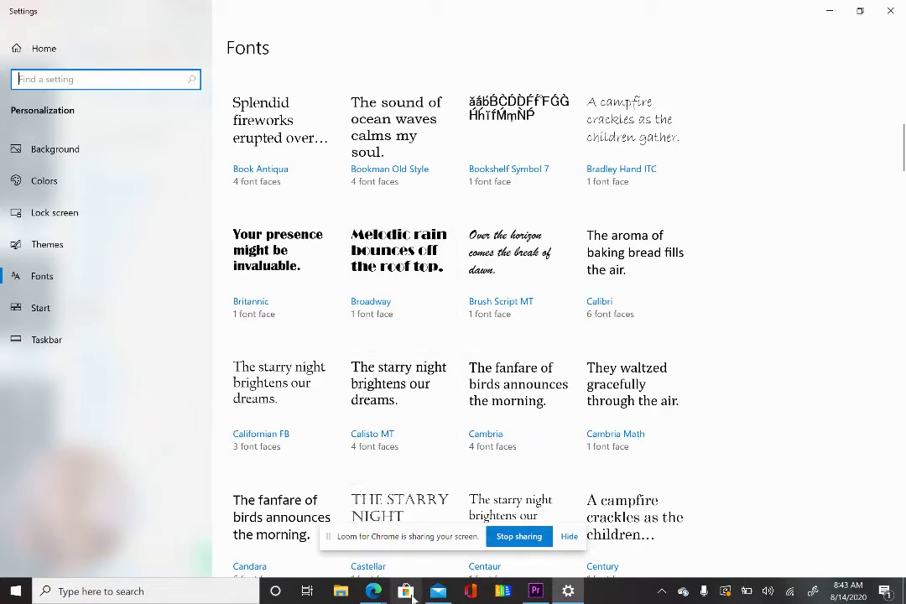
{"action": "left_click", "coordinate": [375, 304]}
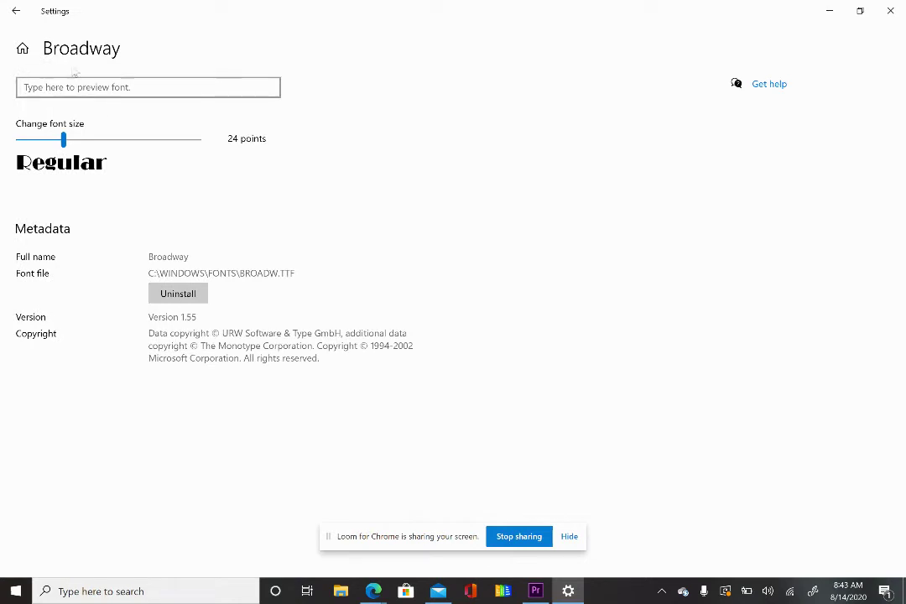
{"action": "left_click", "coordinate": [375, 592]}
Step: Return to the Canvas editor in Edge and switch the page to the HTML Editor view
{"action": "left_click", "coordinate": [317, 522]}
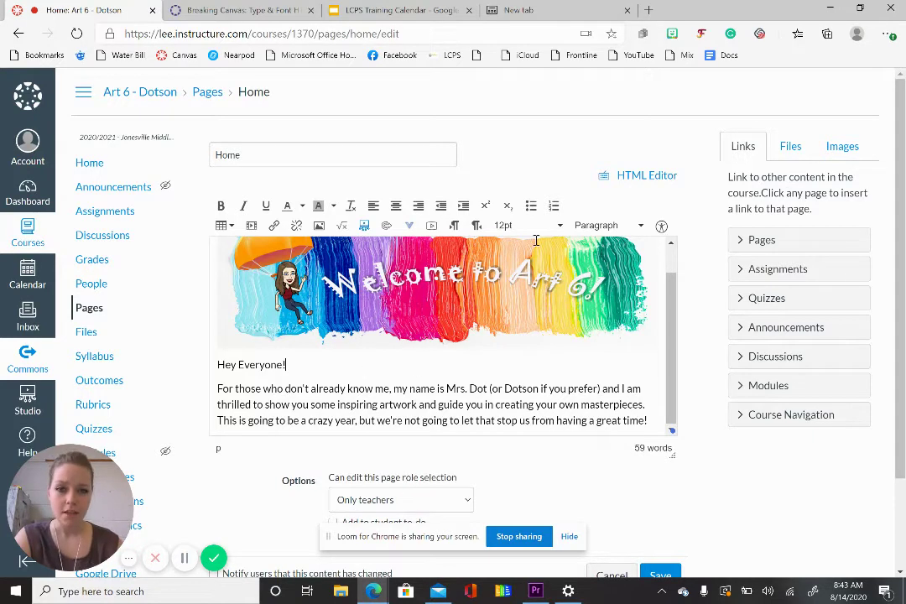
{"action": "left_click", "coordinate": [645, 176]}
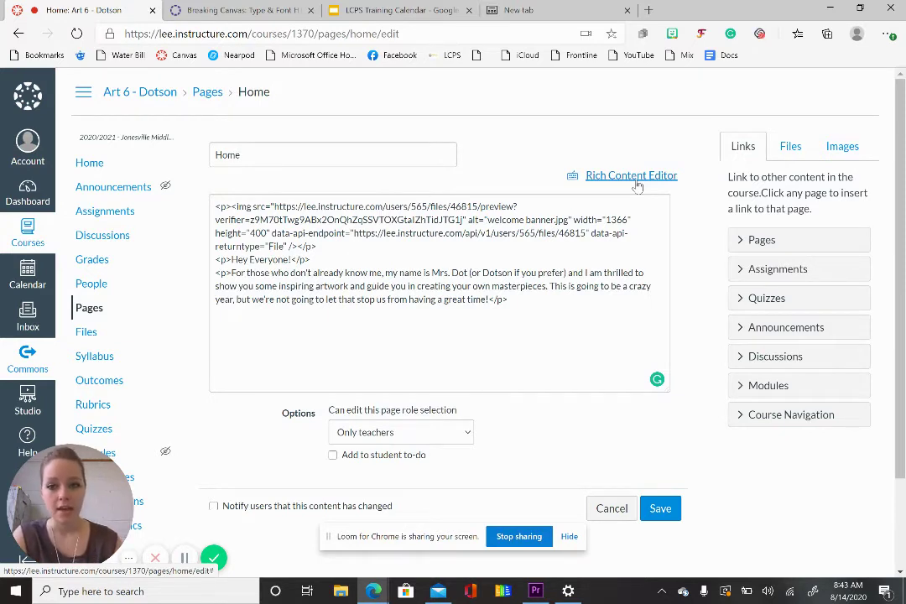
Step: Locate the 'Hey Everyone!' greeting in the HTML source, using find-in-page for 'hey'
{"action": "left_click", "coordinate": [232, 260]}
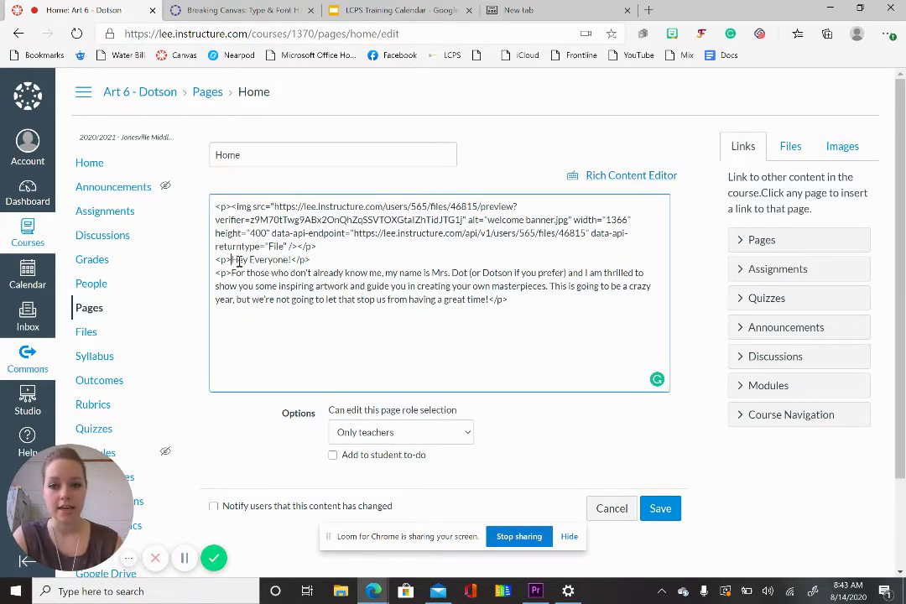
{"action": "left_click_drag", "start_coordinate": [233, 260], "coordinate": [291, 260]}
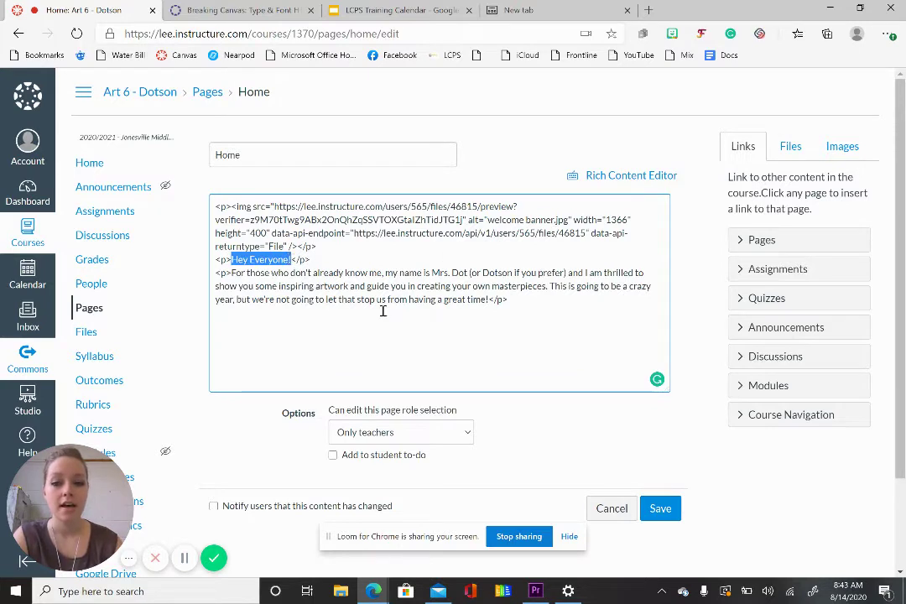
{"action": "left_click", "coordinate": [369, 249]}
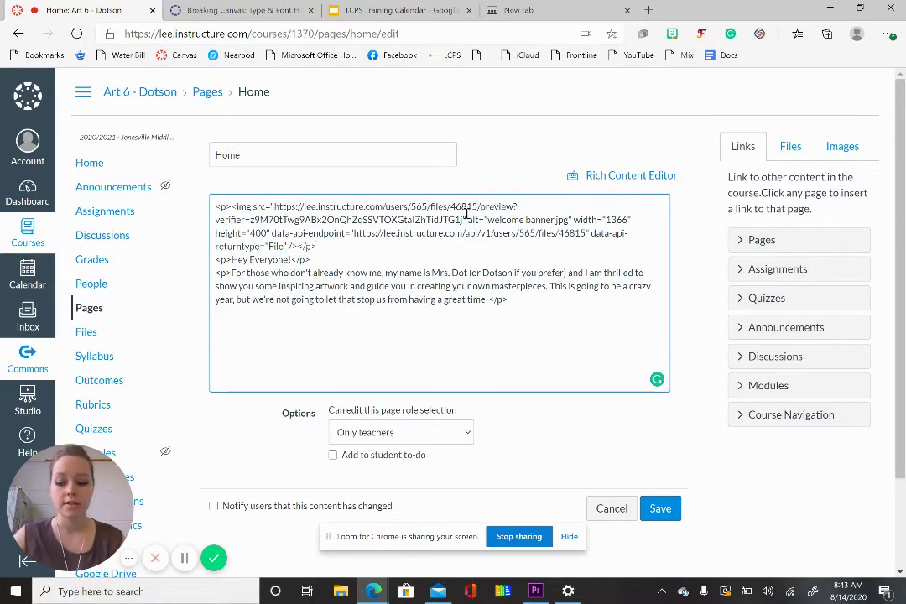
{"action": "key", "text": "ctrl+f"}
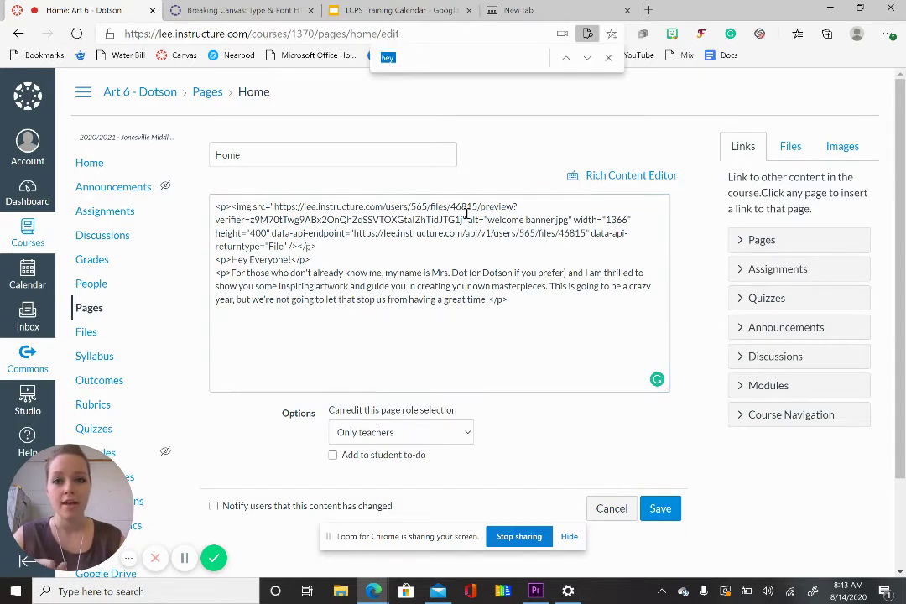
{"action": "type", "text": "hey"}
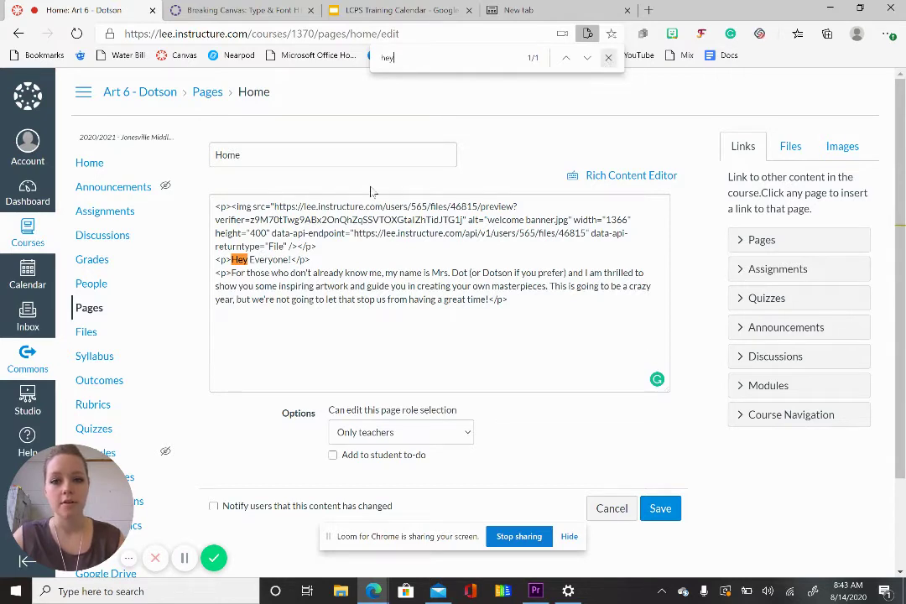
{"action": "key", "text": "Escape"}
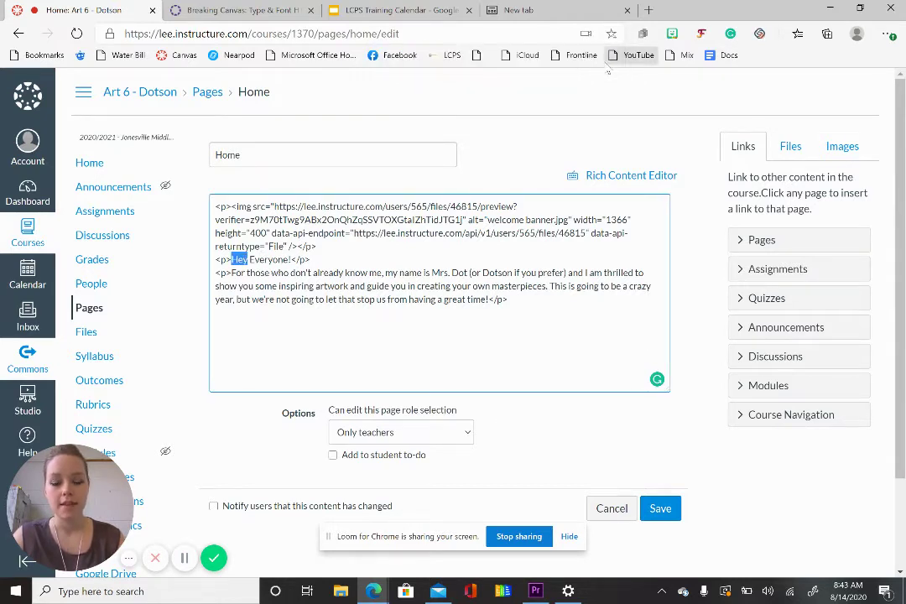
{"action": "left_click", "coordinate": [233, 260]}
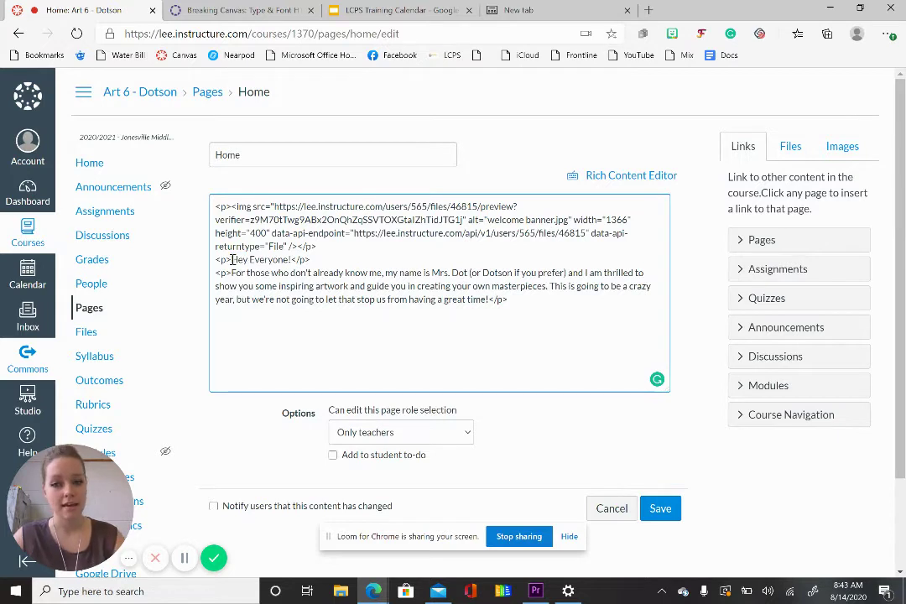
{"action": "left_click_drag", "start_coordinate": [233, 261], "coordinate": [291, 261]}
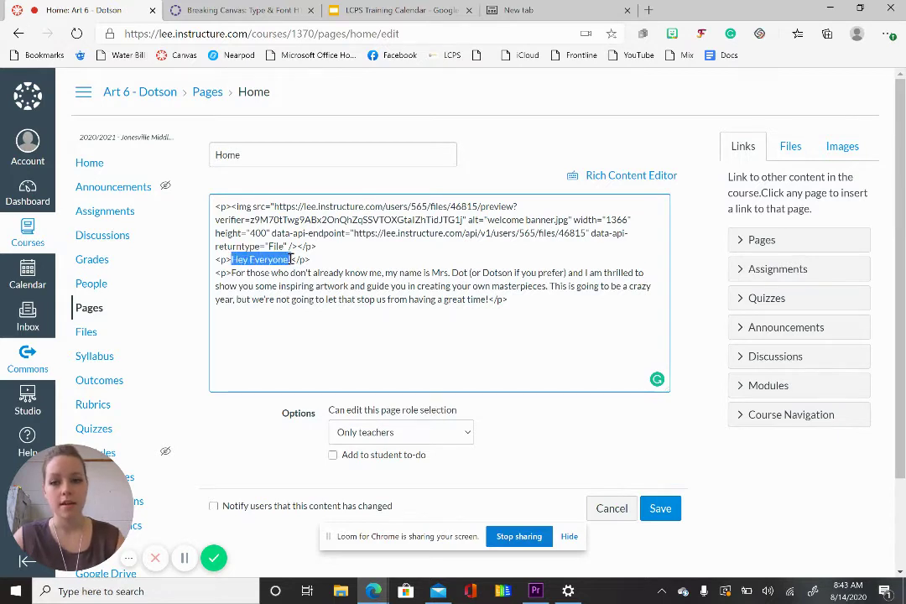
{"action": "left_click", "coordinate": [232, 260]}
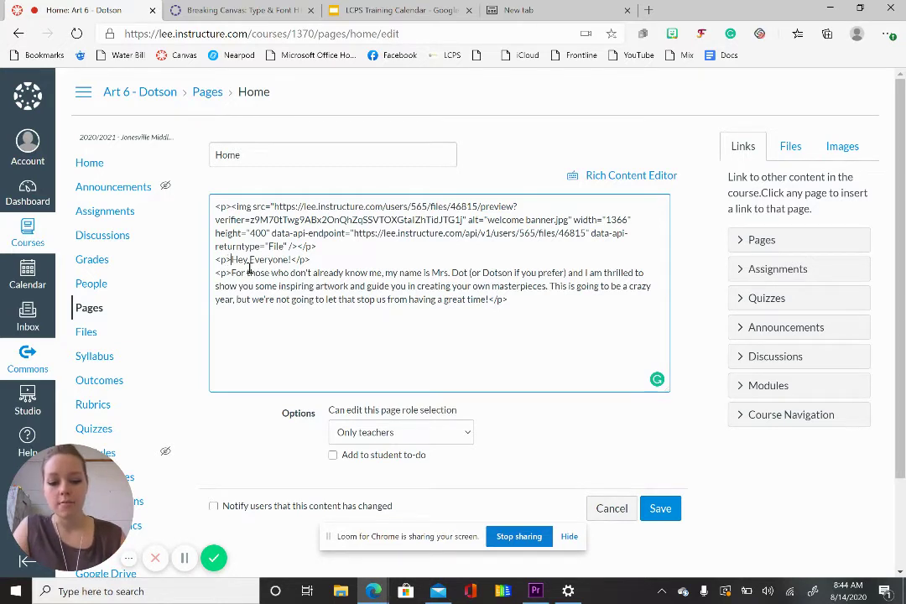
Step: Insert <span style="font-family: 'Broadway';"> before the Hey Everyone! text
{"action": "type", "text": "<i>"}
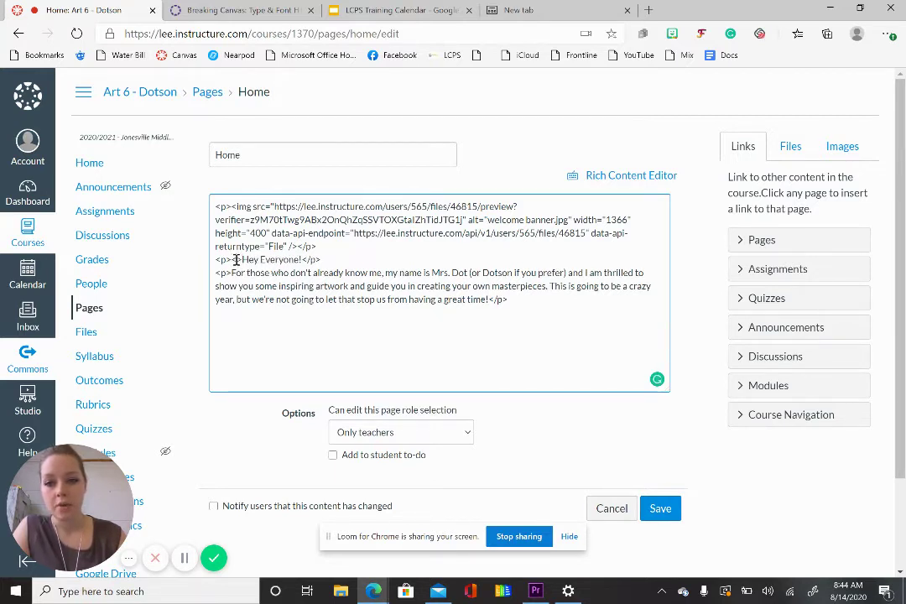
{"action": "left_click", "coordinate": [287, 246]}
{"action": "type", "text": "/"}
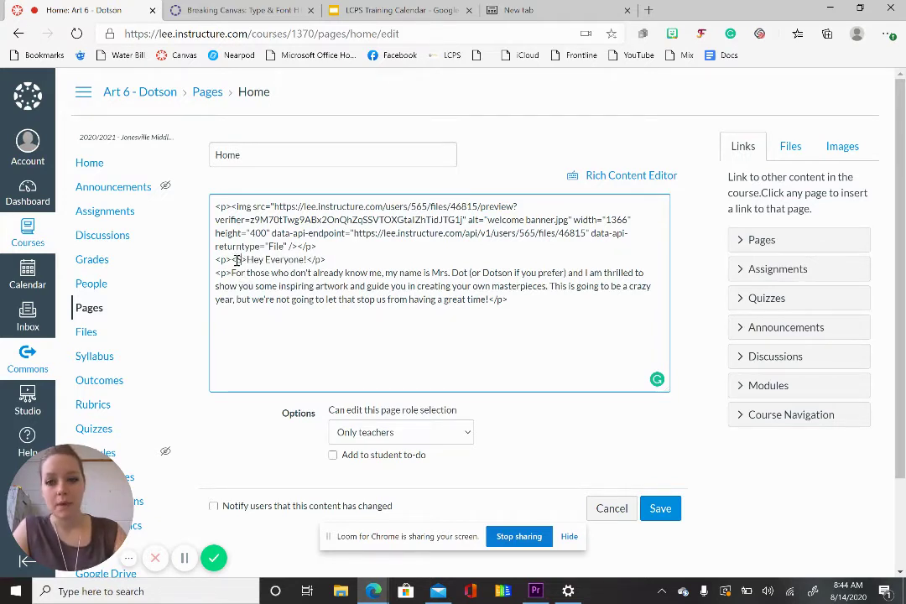
{"action": "type", "text": "span"}
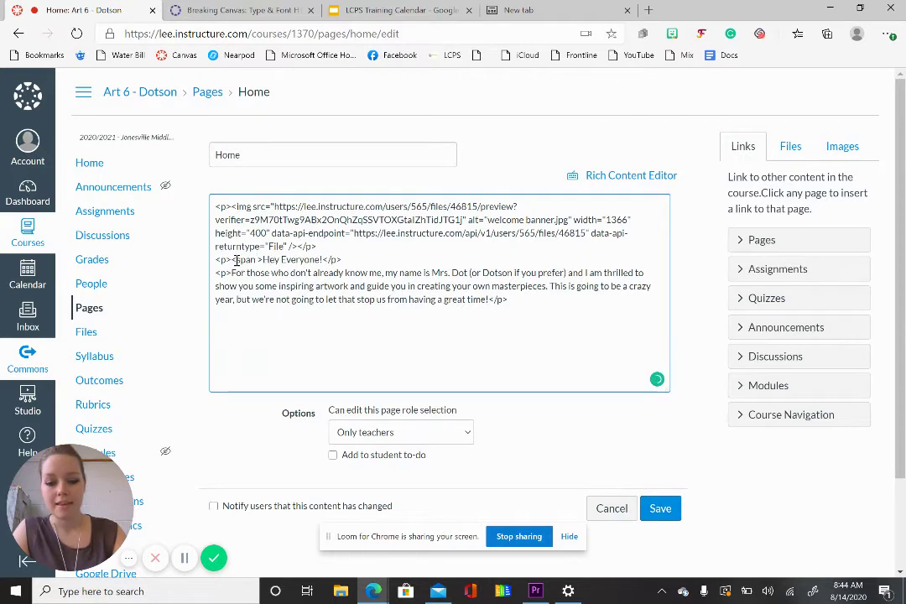
{"action": "type", "text": " style"}
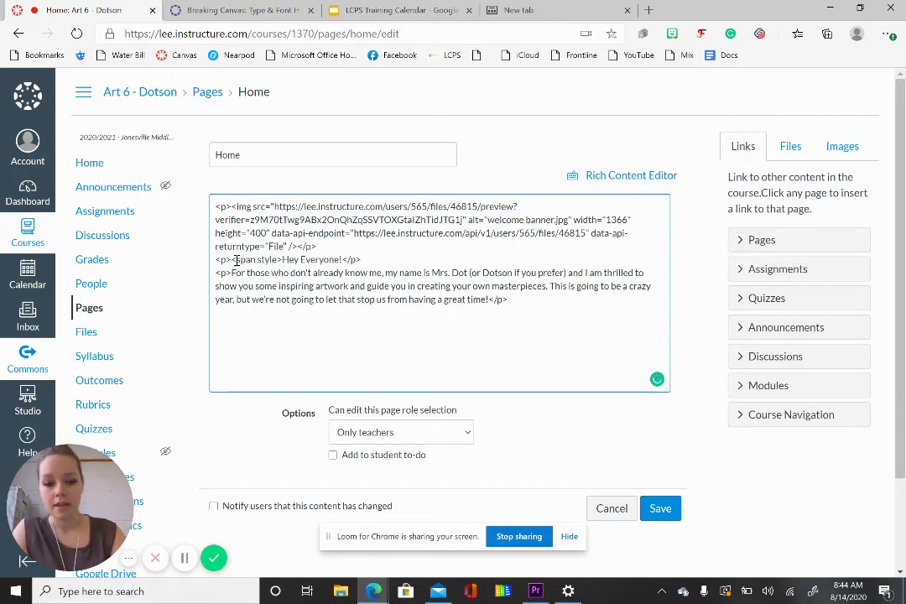
{"action": "type", "text": "="}
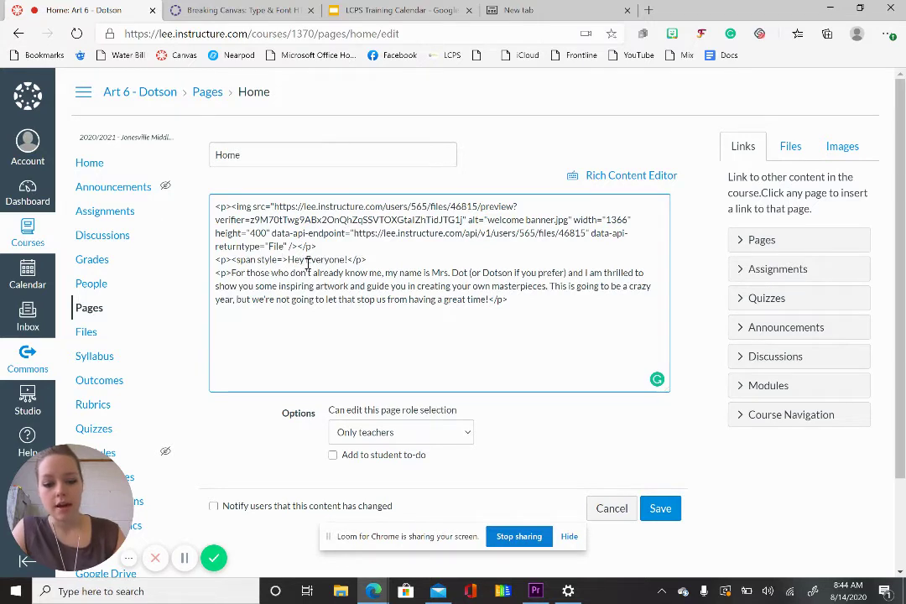
{"action": "type", "text": "\"\""}
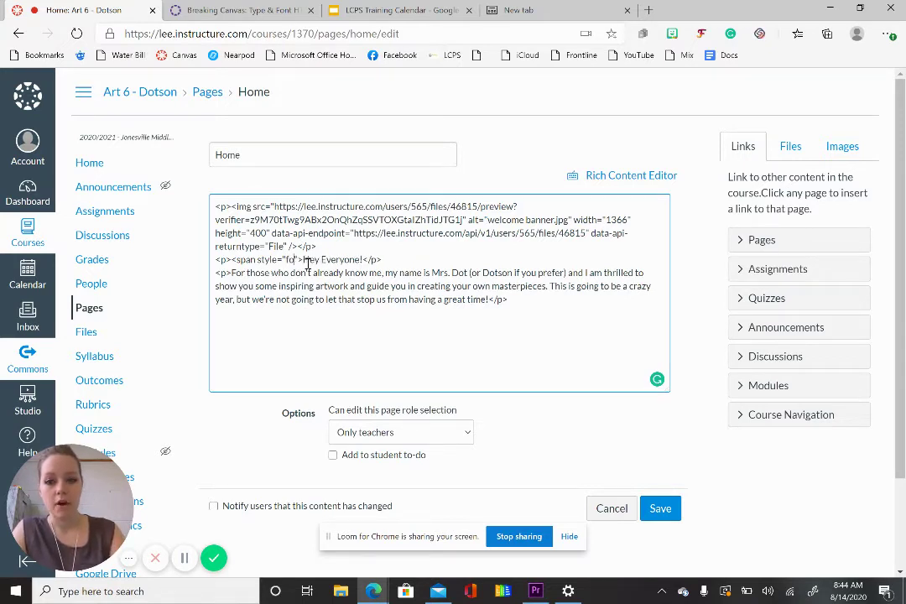
{"action": "type", "text": "font-"}
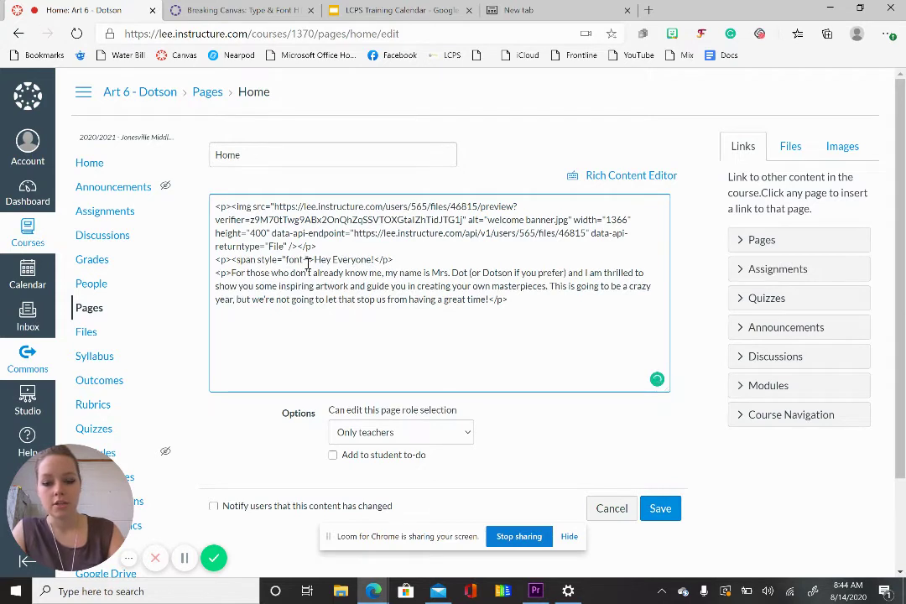
{"action": "type", "text": "family"}
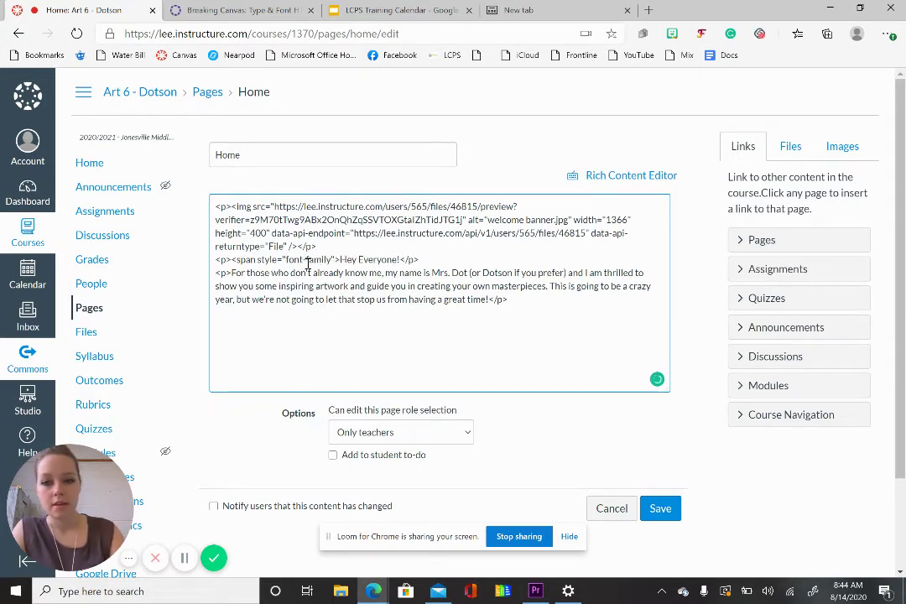
{"action": "type", "text": ":"}
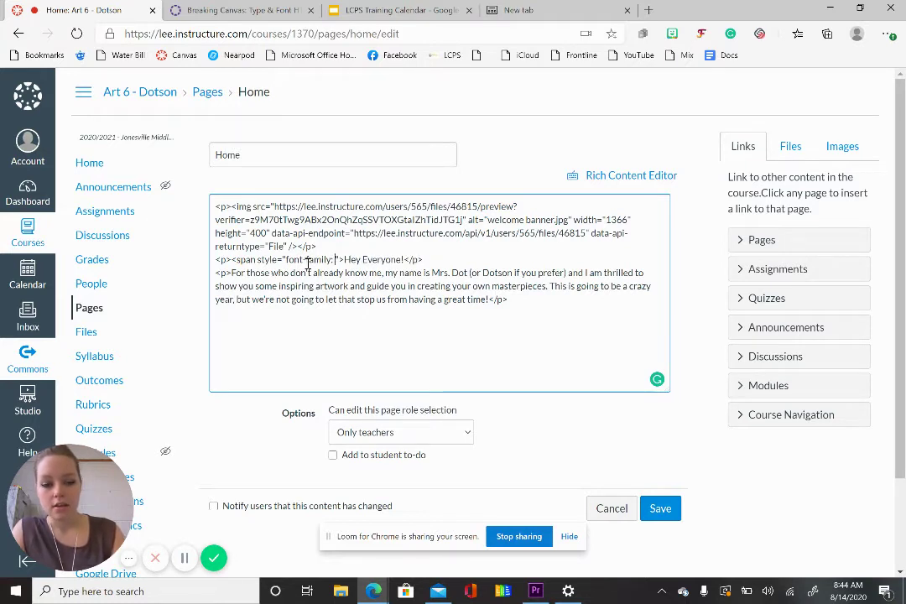
{"action": "type", "text": " '"}
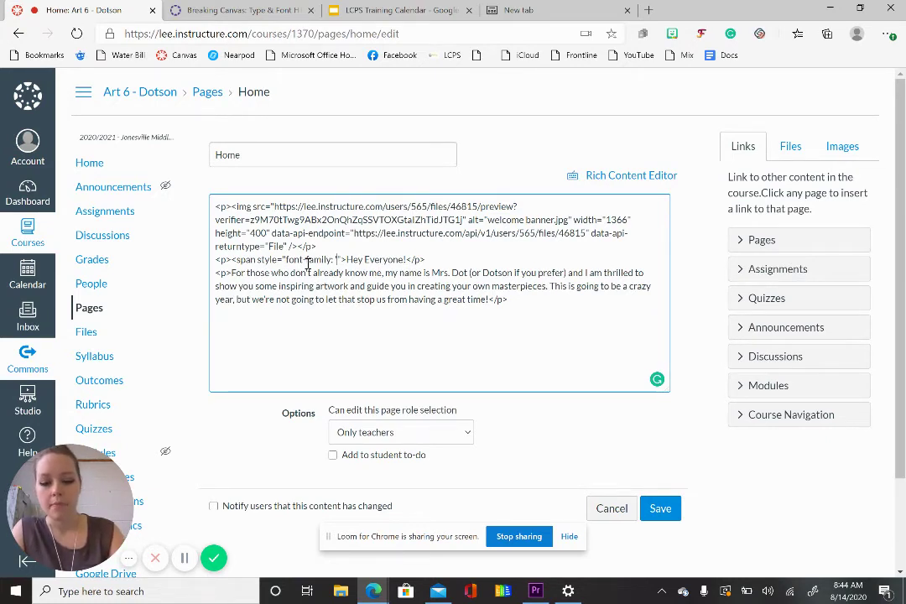
{"action": "type", "text": "Broadway"}
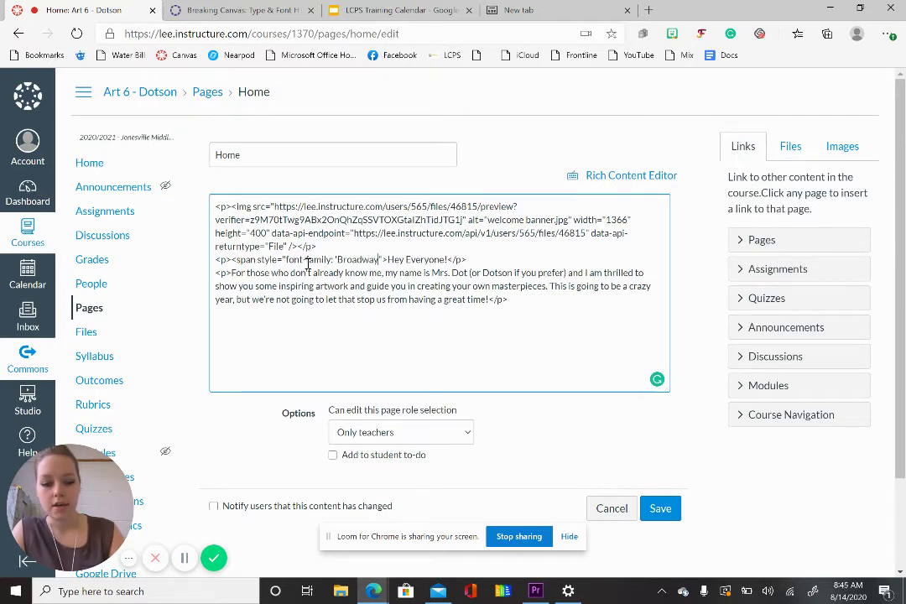
{"action": "type", "text": "'\""}
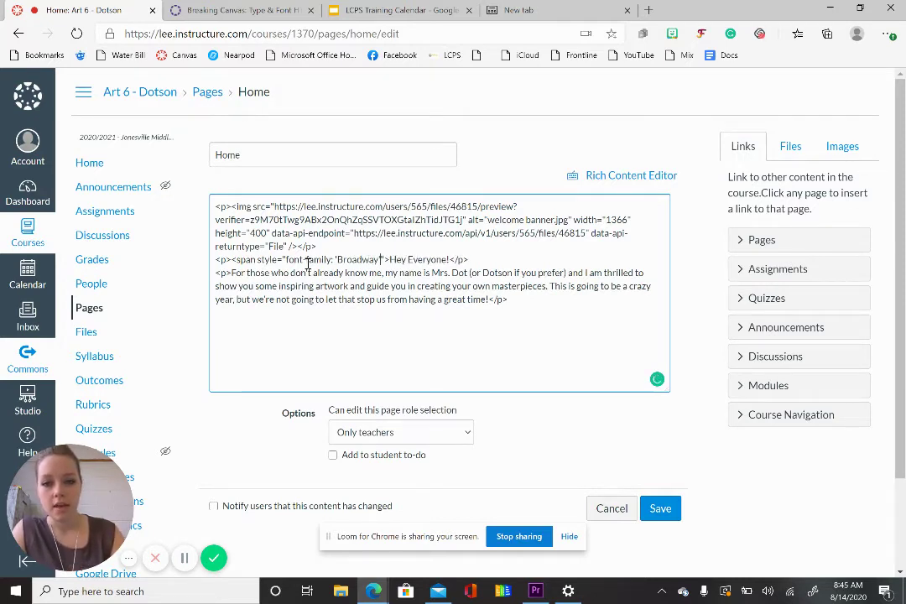
{"action": "type", "text": ";"}
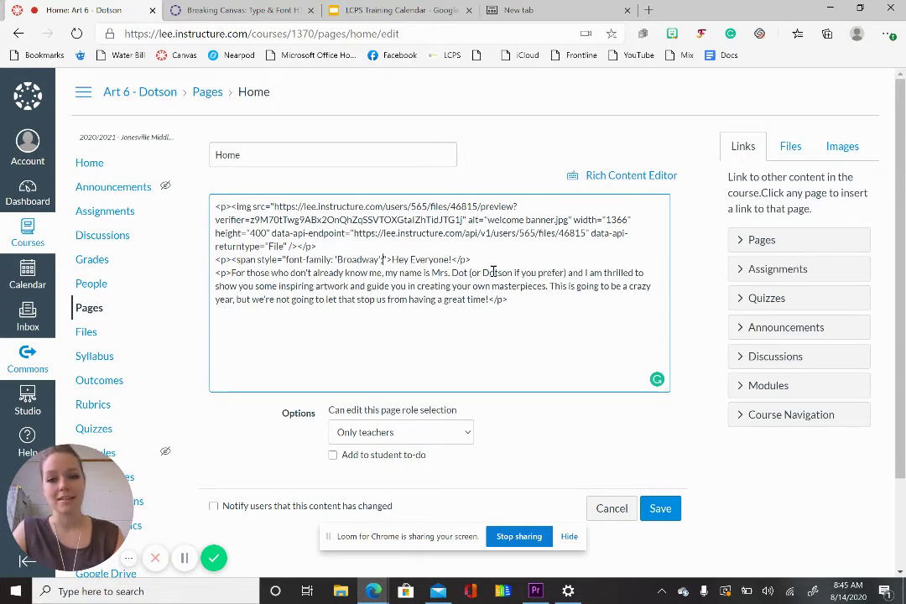
{"action": "type", "text": ";"}
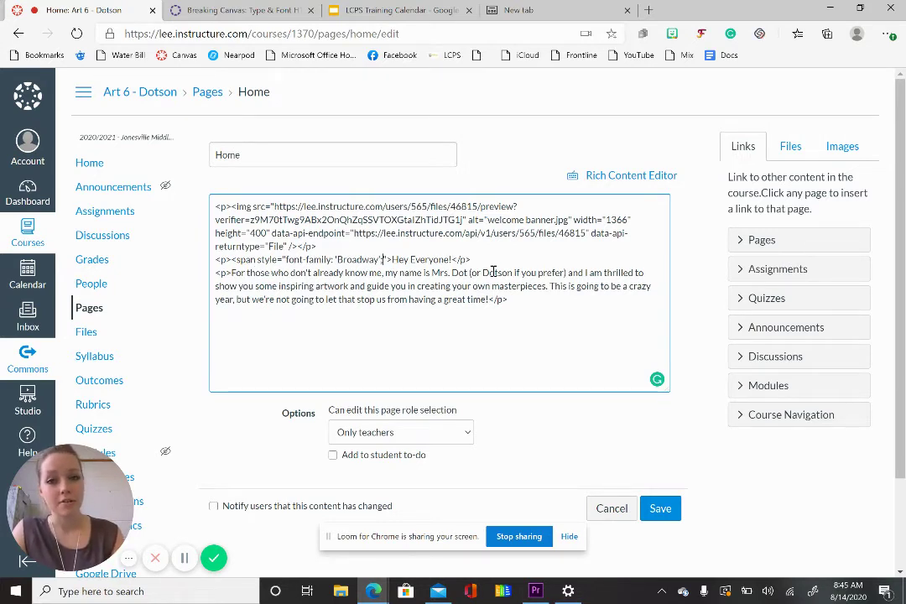
Step: Save the Home page, confirm the Broadway greeting, and reopen it in edit mode
{"action": "left_click", "coordinate": [660, 509]}
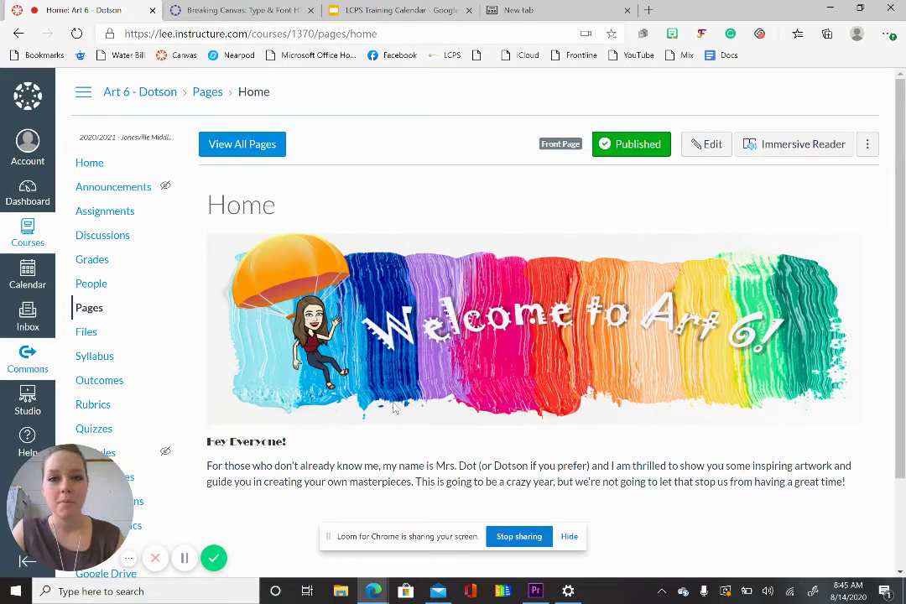
{"action": "left_click", "coordinate": [706, 145]}
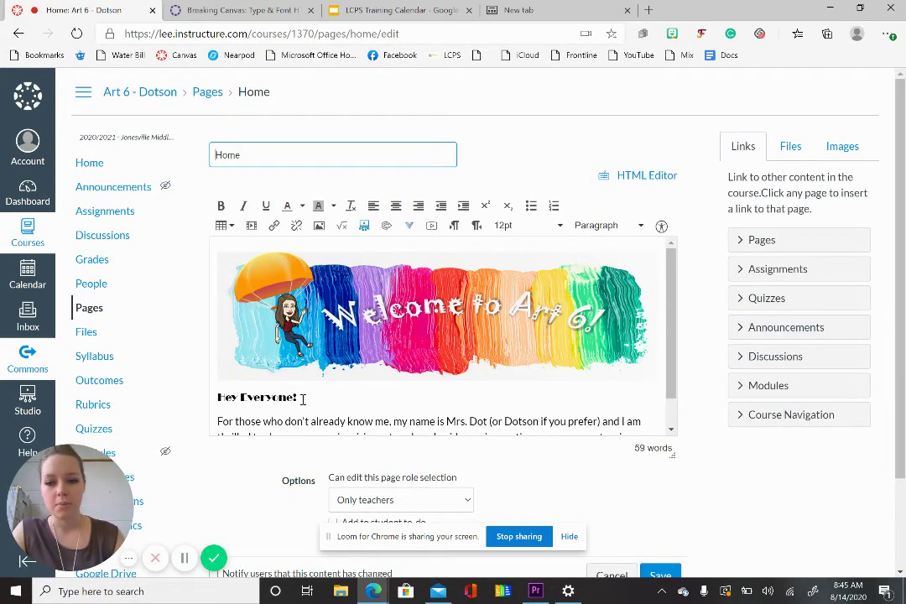
Step: Select 'Hey Everyone!', try Bold, Italic and Underline, then turn them all back off
{"action": "left_click_drag", "start_coordinate": [303, 400], "coordinate": [216, 397]}
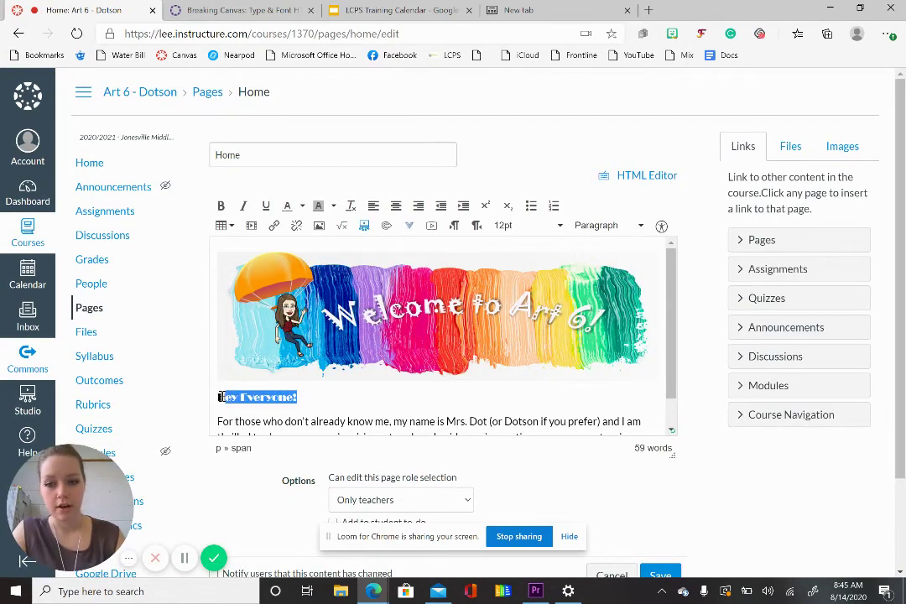
{"action": "left_click", "coordinate": [221, 209]}
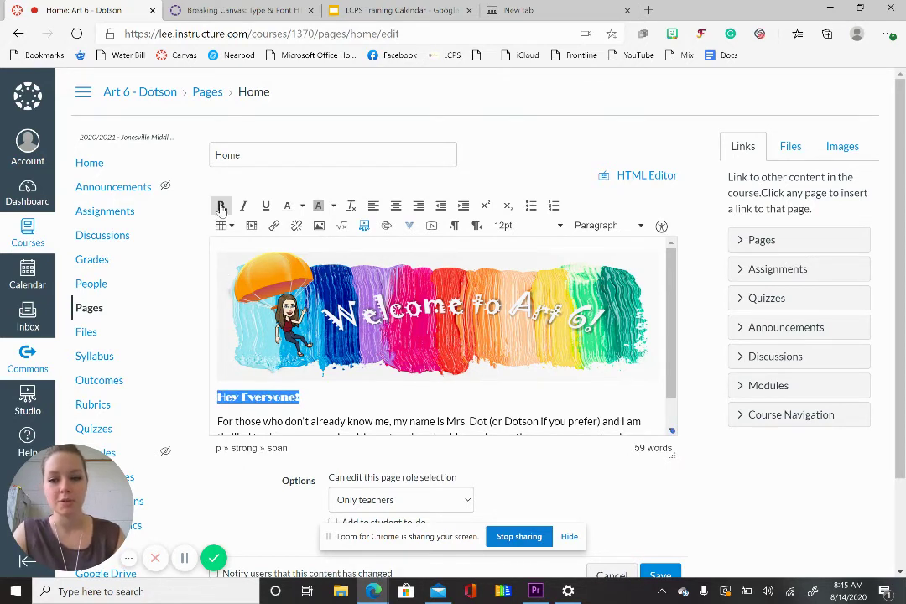
{"action": "left_click", "coordinate": [243, 210]}
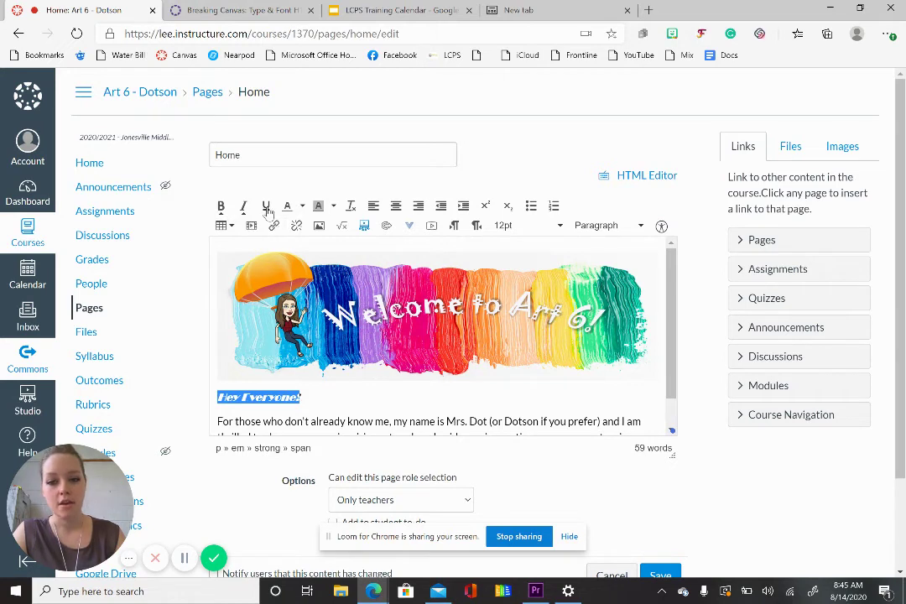
{"action": "left_click", "coordinate": [265, 208]}
{"action": "left_click", "coordinate": [265, 208]}
{"action": "left_click", "coordinate": [243, 207]}
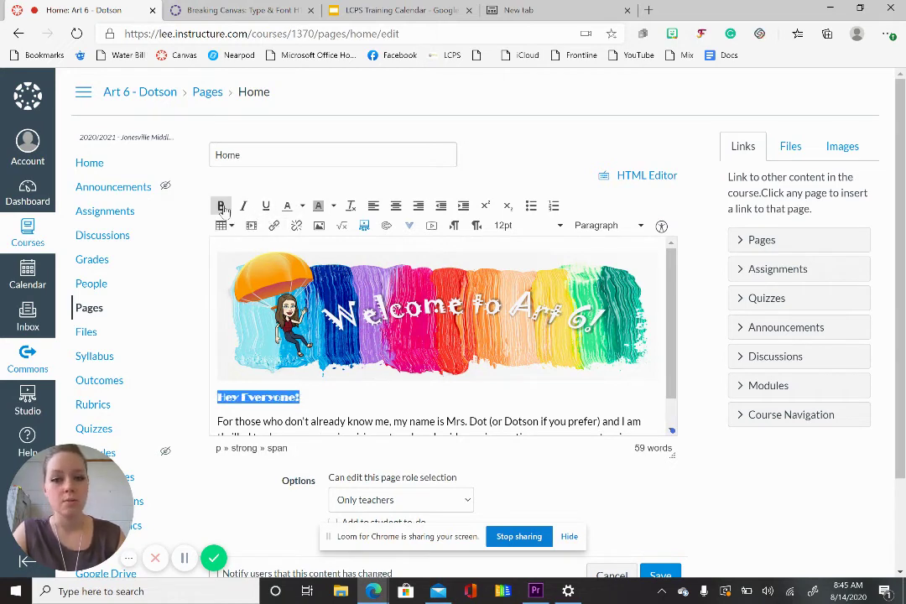
{"action": "left_click", "coordinate": [220, 207]}
Step: Set the greeting's font size to 18pt
{"action": "left_click", "coordinate": [524, 226]}
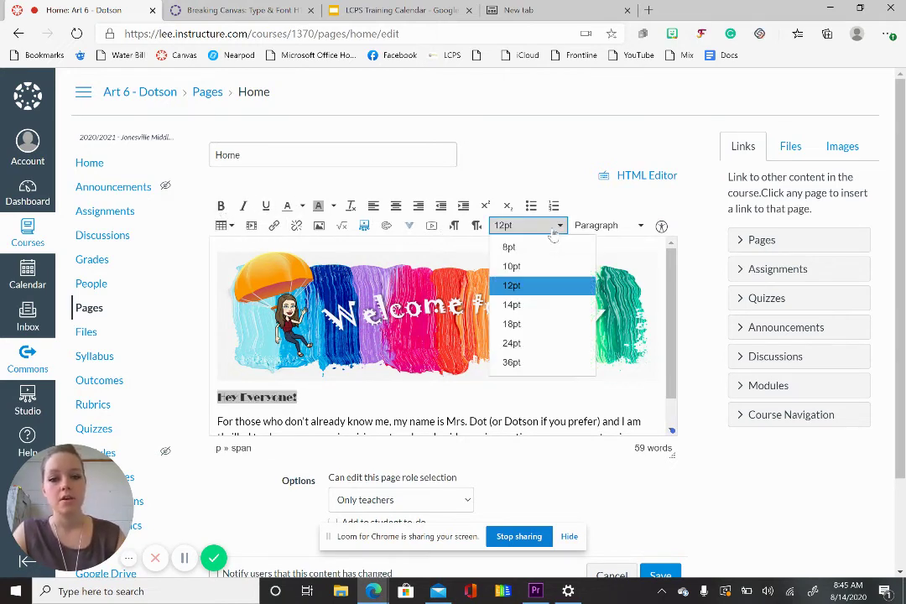
{"action": "left_click", "coordinate": [511, 324]}
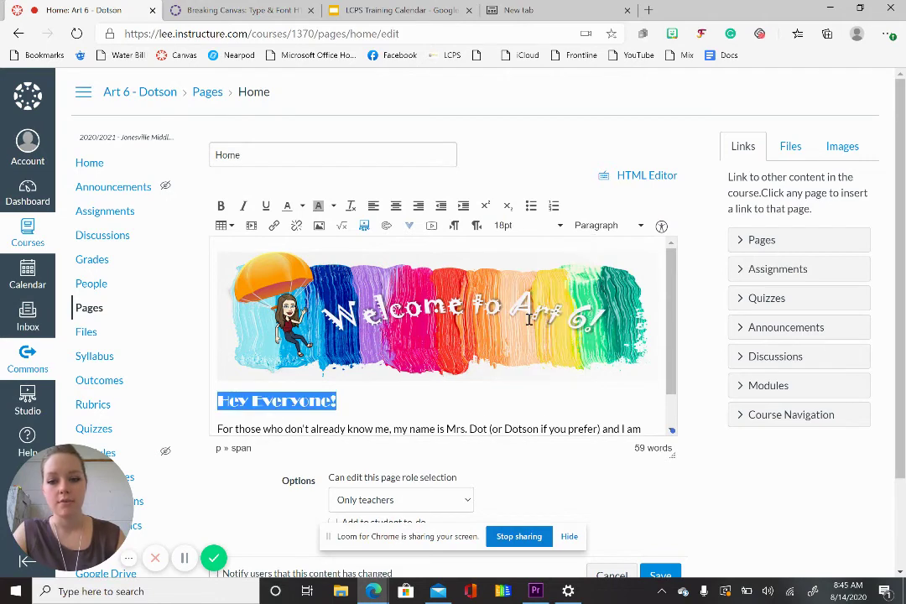
{"action": "left_click", "coordinate": [354, 400]}
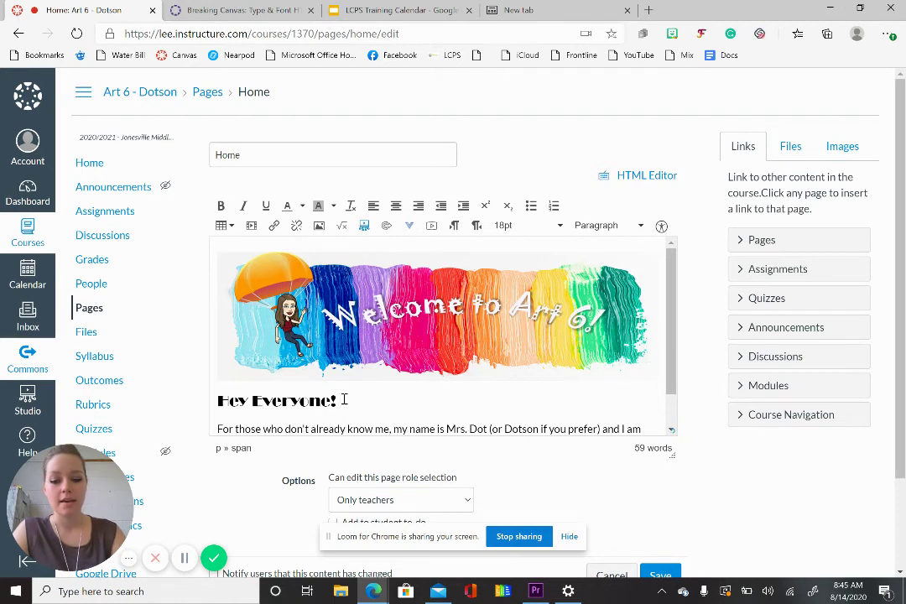
{"action": "type", "text": "Its a gr"}
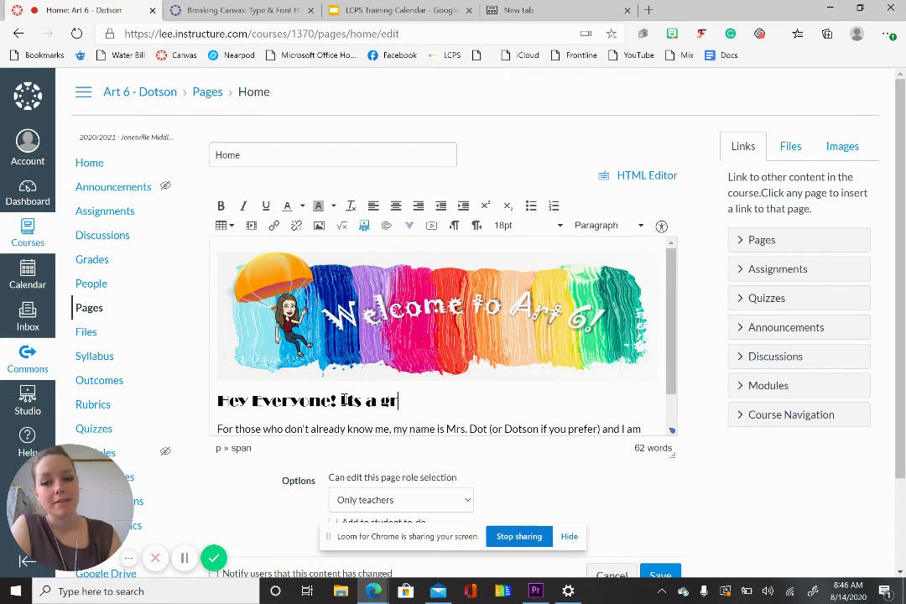
{"action": "key", "text": "BackSpace"}
{"action": "key", "text": "BackSpace"}
{"action": "key", "text": "BackSpace"}
{"action": "key", "text": "BackSpace"}
{"action": "key", "text": "BackSpace"}
{"action": "key", "text": "BackSpace"}
{"action": "key", "text": "BackSpace"}
{"action": "key", "text": "BackSpace"}
{"action": "key", "text": "BackSpace"}
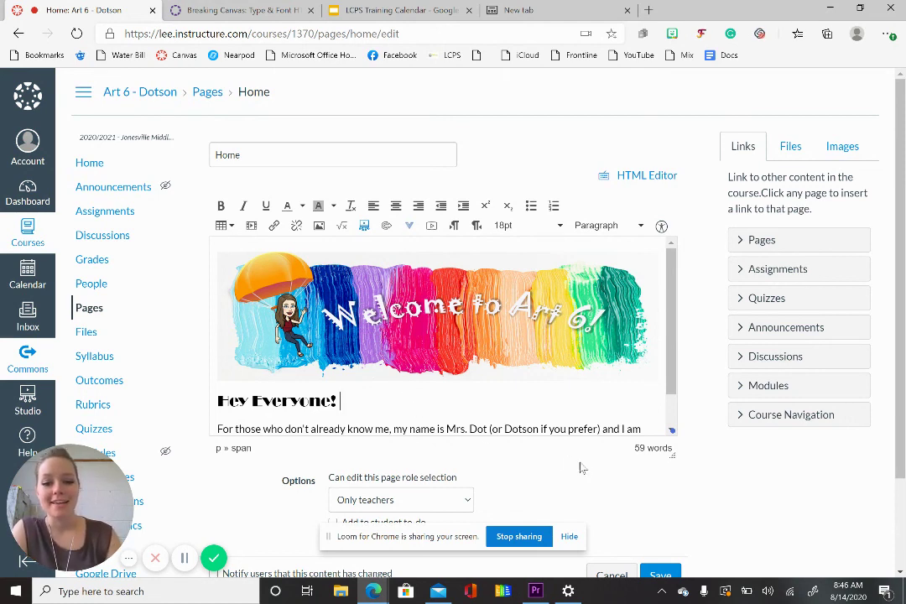
{"action": "left_click", "coordinate": [156, 559]}
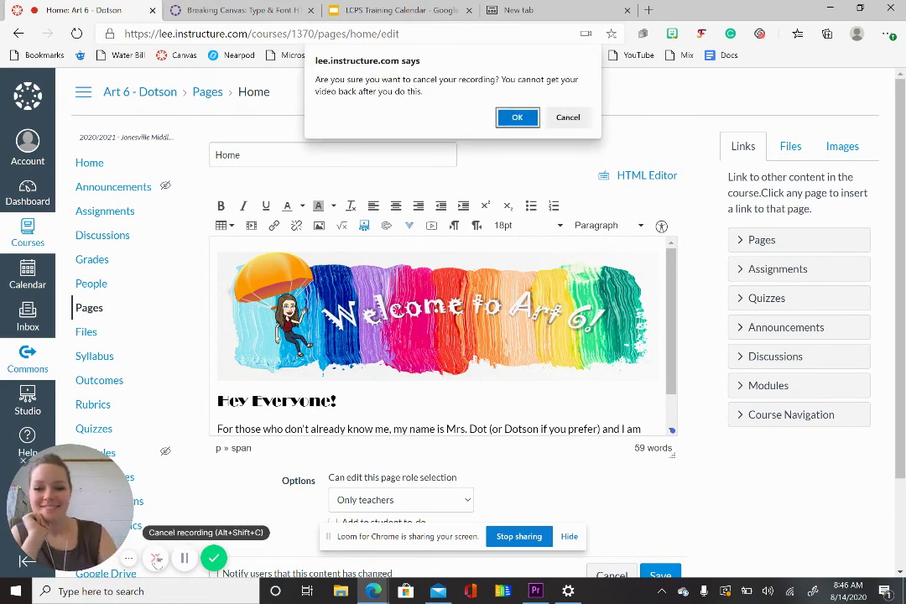